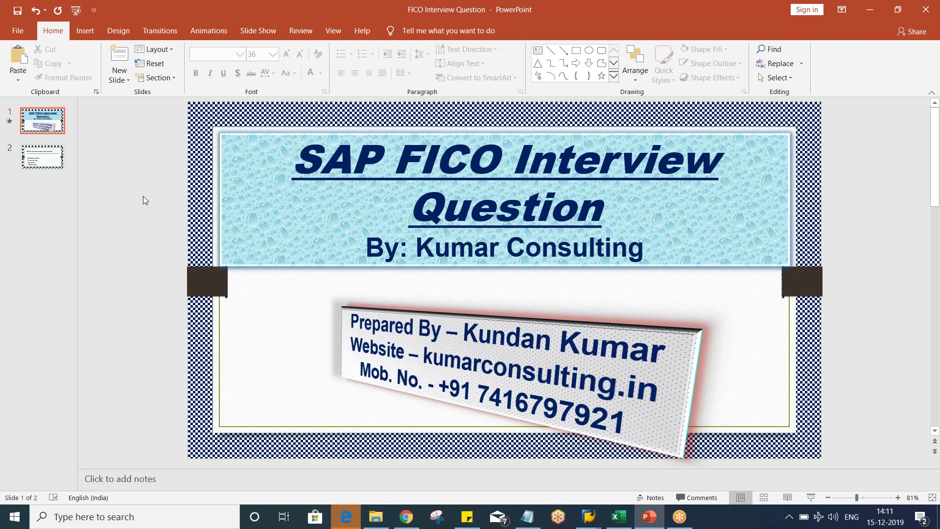
- Go to the slide listing the four options, then open the field status variants in SAP with transaction OBC4
scroll(144, 197, down, 1)
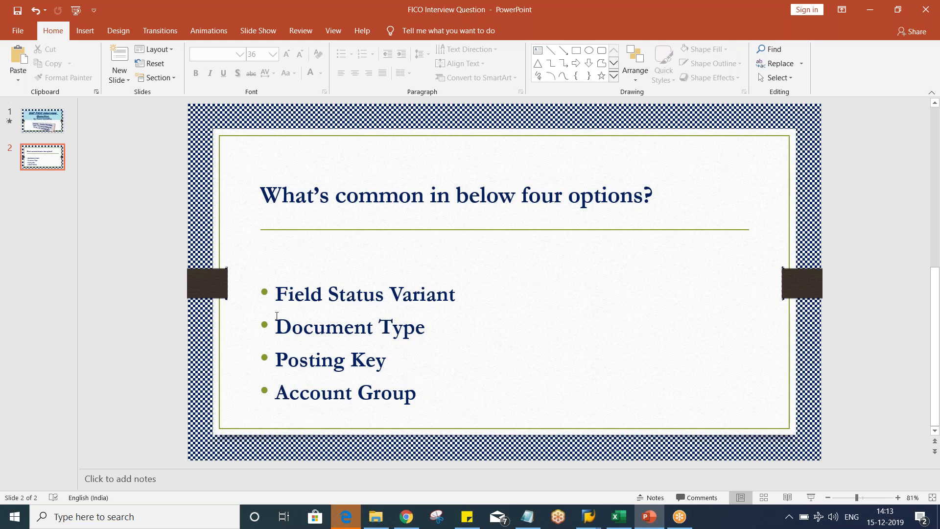
click(588, 517)
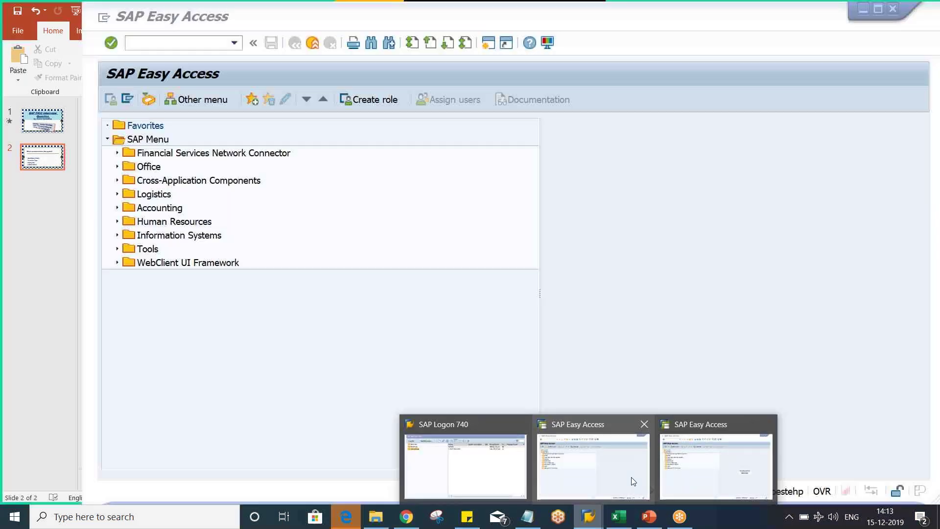
click(631, 477)
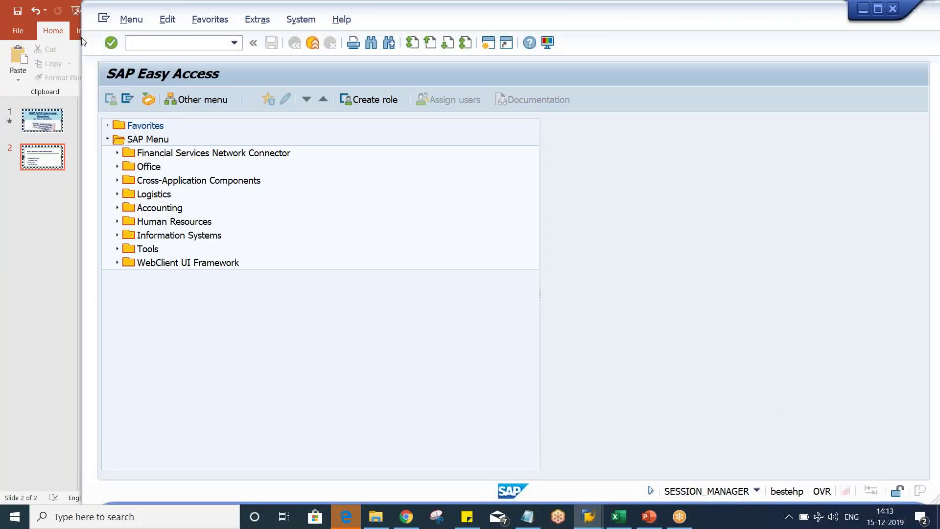
text(ON)
key(BackSpace)
text(BC4)
key(Return)
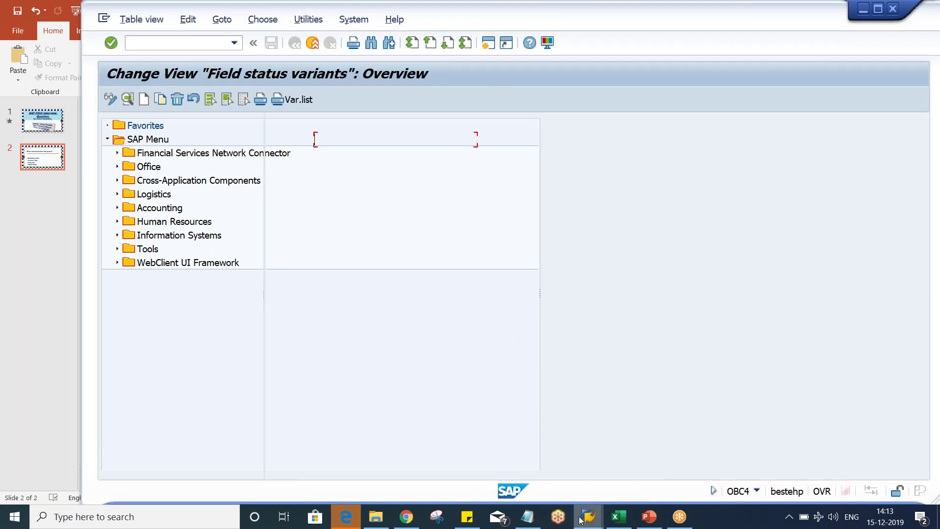
- Open the General data of field status group G003 in variant 1000 and examine the Assignment number's entry options
mouse_move(580, 521)
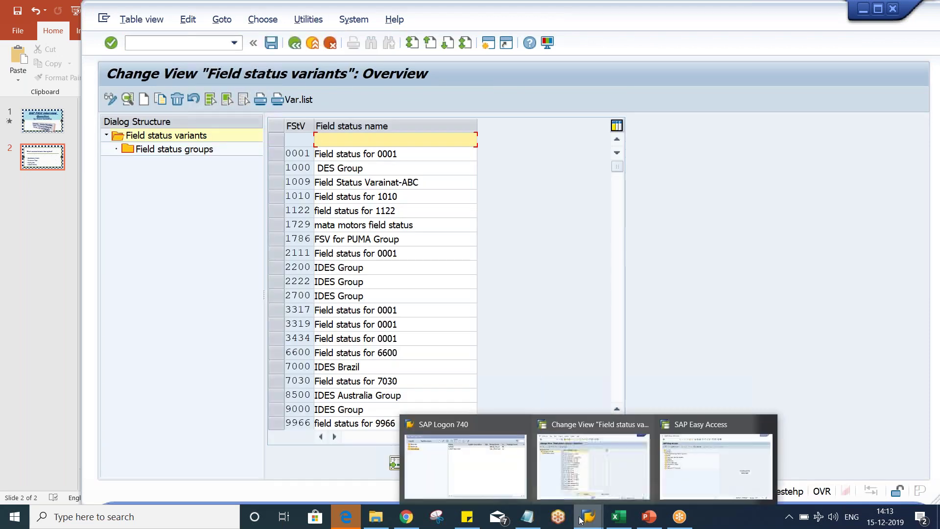
click(276, 168)
double_click(161, 149)
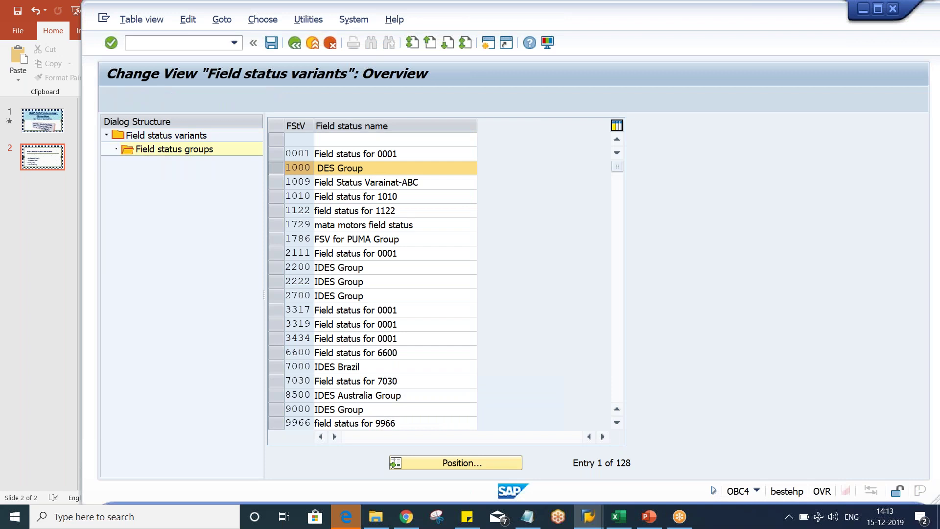
double_click(313, 235)
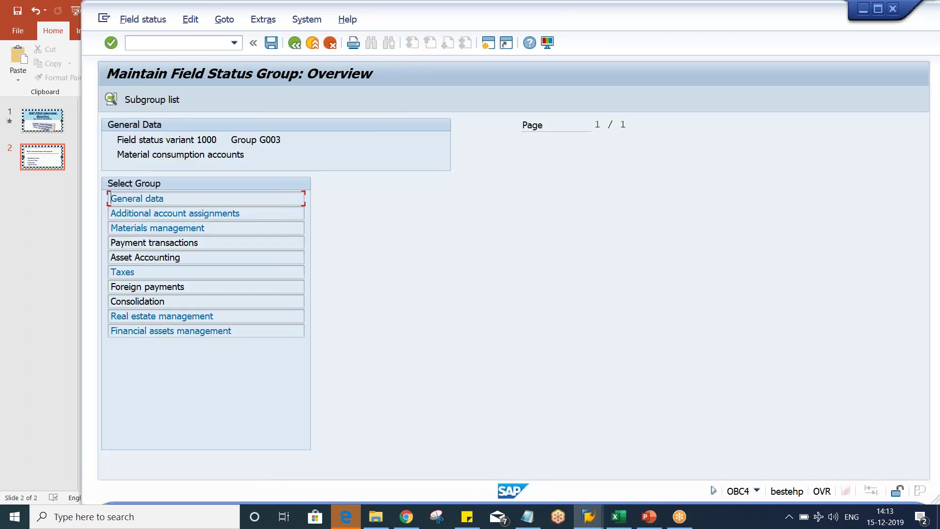
click(121, 201)
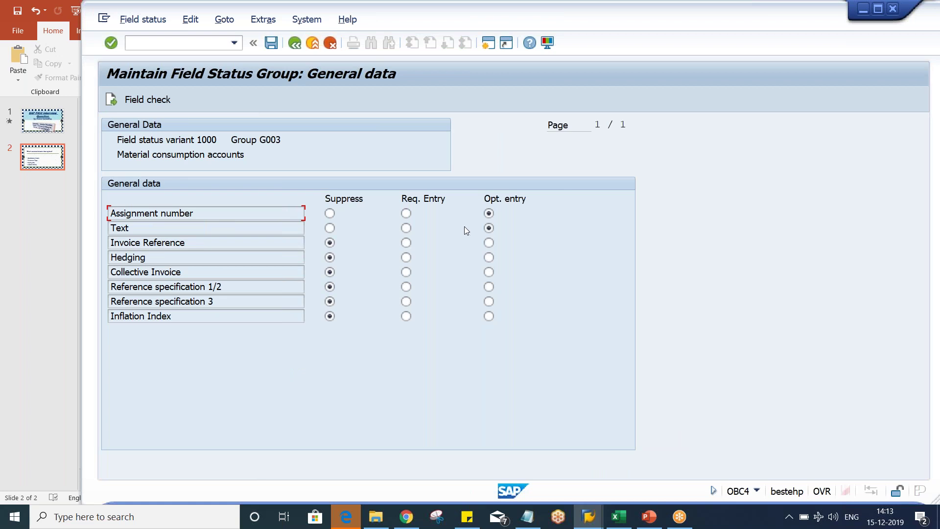
click(329, 214)
click(488, 213)
- Check the question slide, then open the details of document type AA in SAP through transaction /NOBA7
click(186, 44)
click(643, 520)
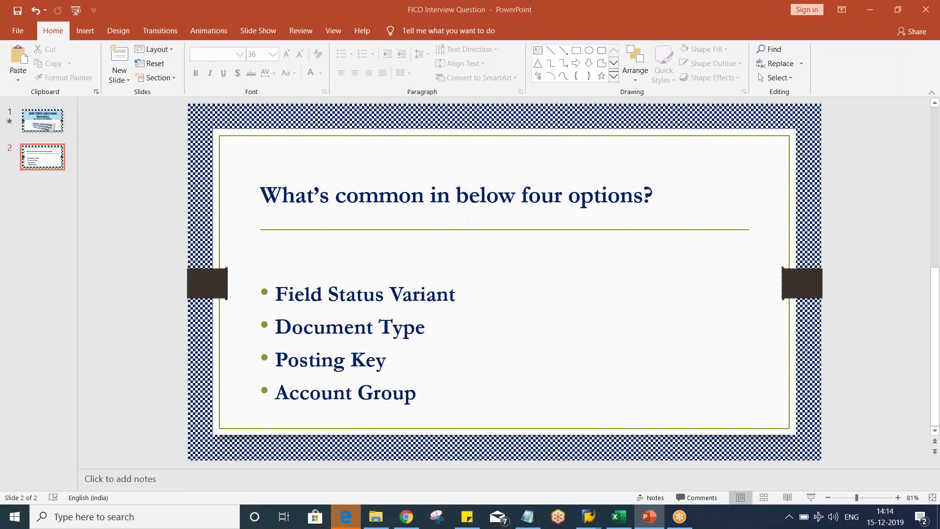
key(alt+Tab)
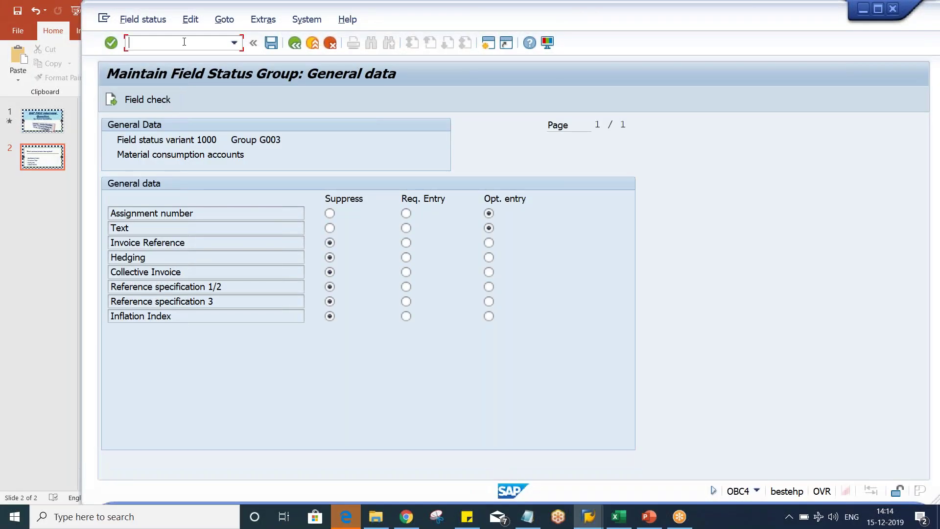
text(/NOBA7)
key(Return)
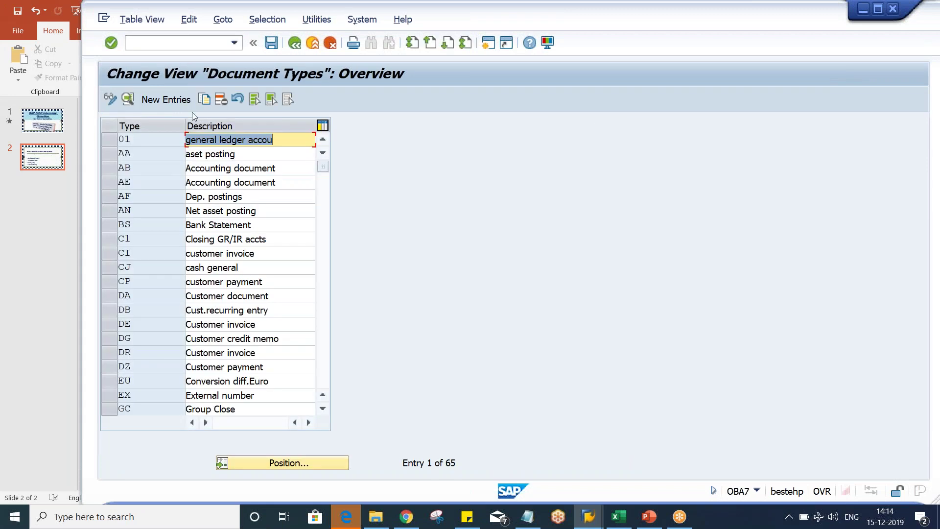
double_click(152, 155)
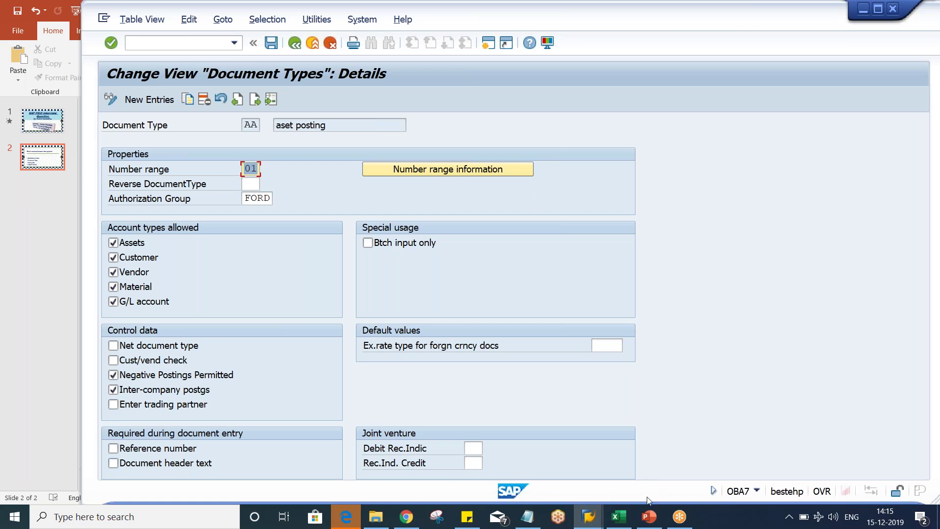
- In the second SAP session, open transaction FB50 and point out the Reference and Doc.Header Text fields
mouse_move(587, 522)
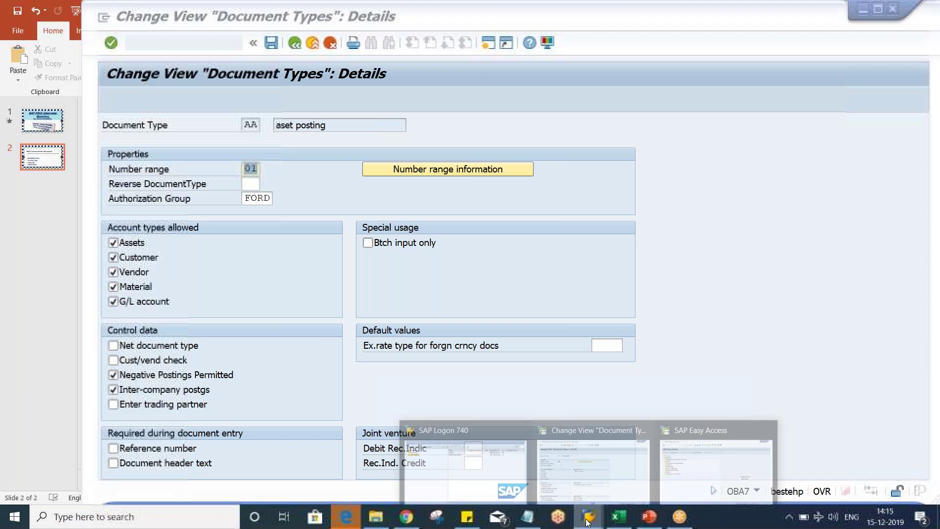
click(704, 472)
text(FB50)
key(Return)
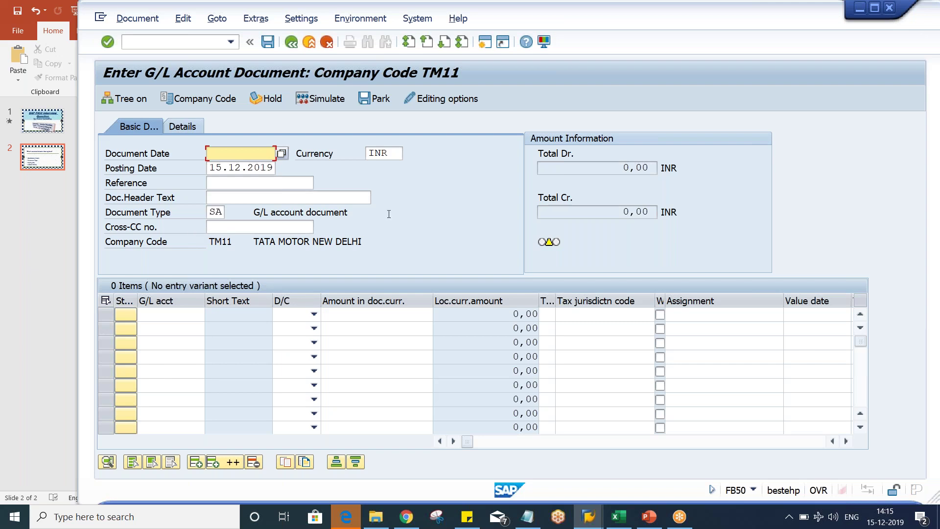
click(235, 183)
click(237, 198)
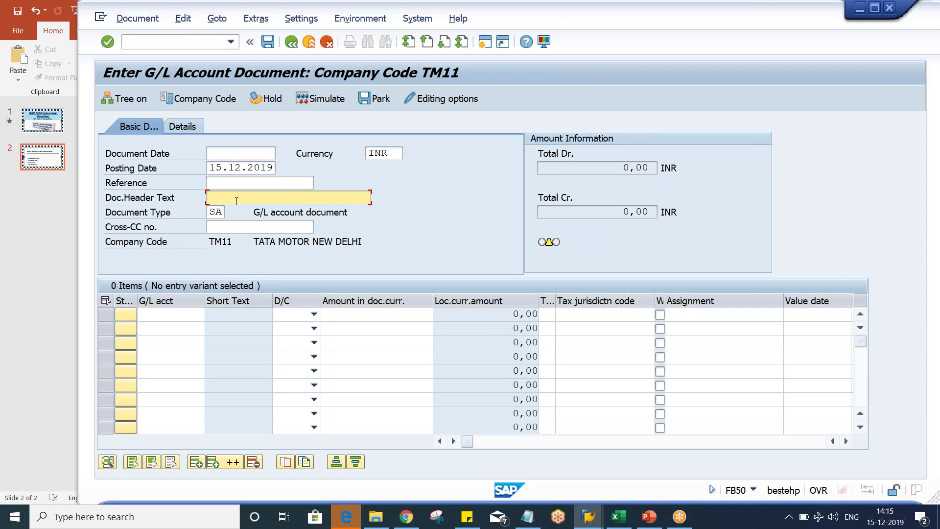
key(Return)
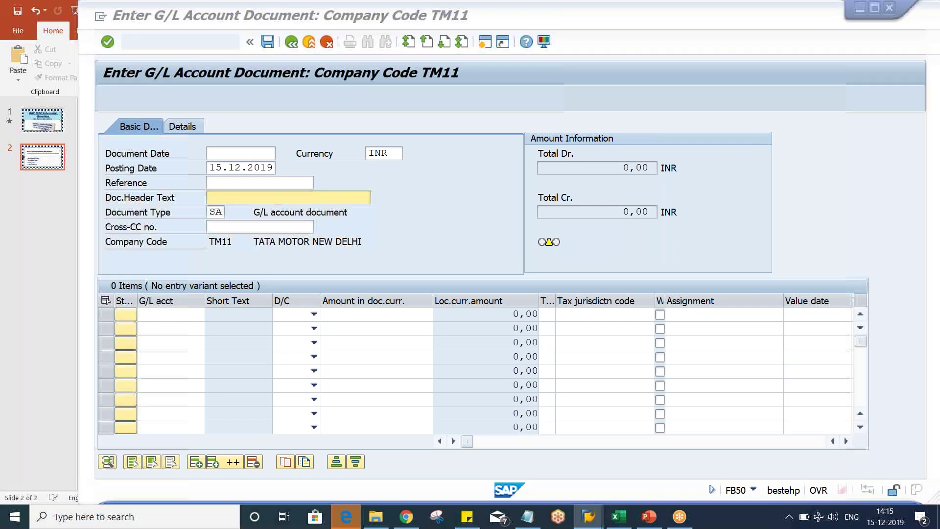
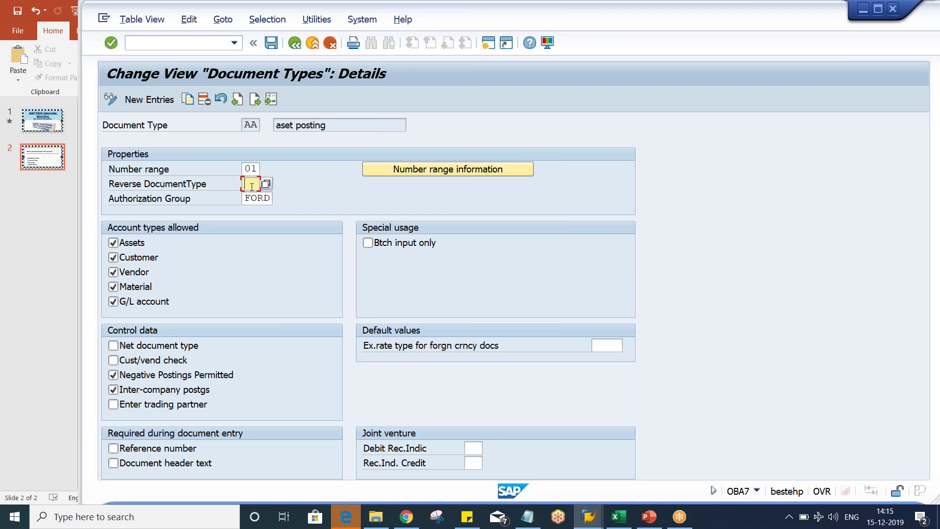
- Revisit the question slide, then open the posting keys list in the document types session with transaction /NOB41
key(alt+Tab)
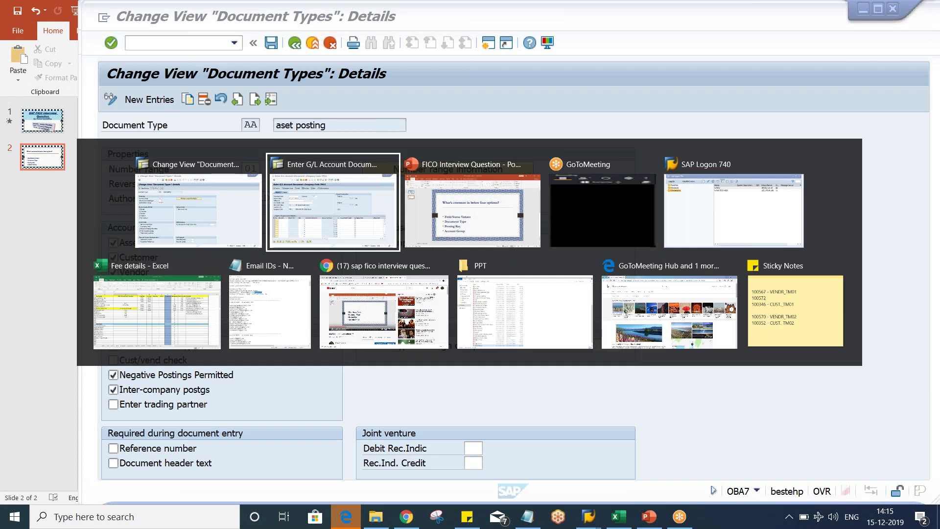
key(alt+Tab)
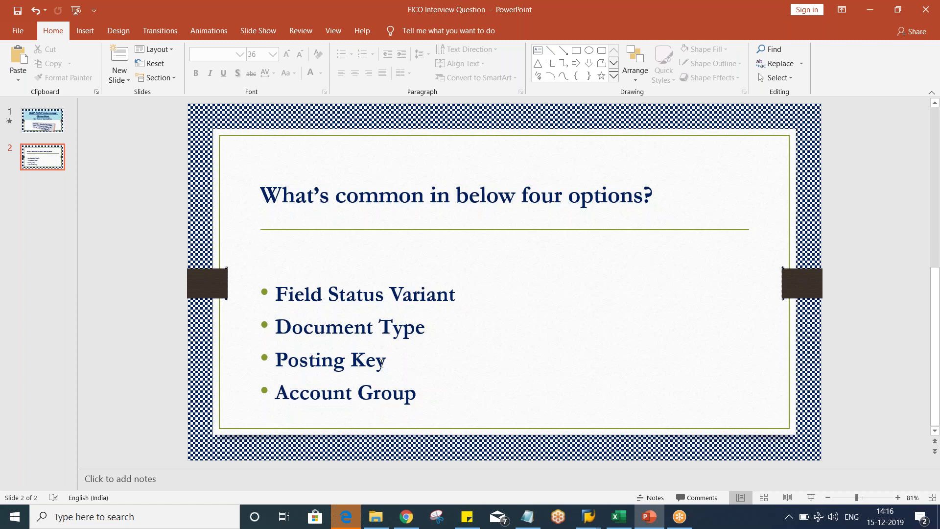
key(alt+Tab)
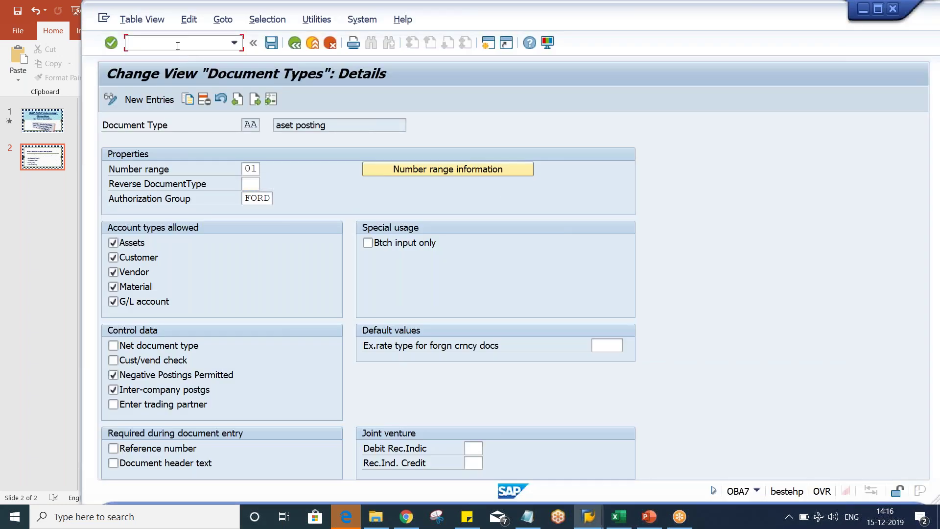
text(/NOB41)
key(Return)
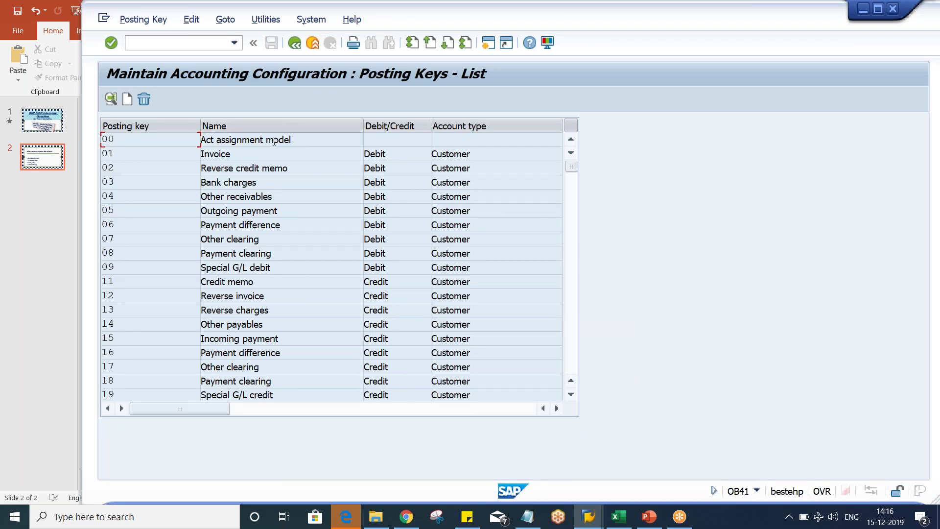
- Open the General data group in the field status settings of posting key 01 (Invoice)
double_click(215, 154)
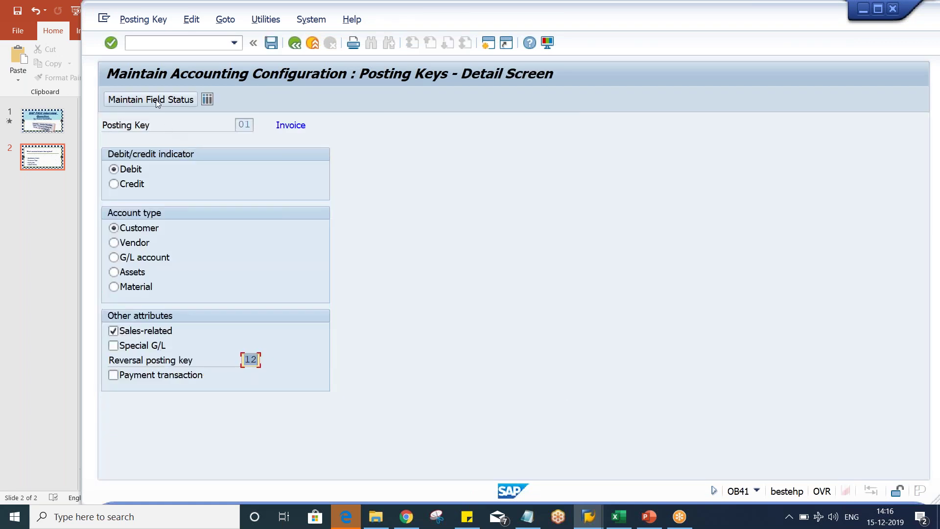
click(156, 102)
double_click(187, 200)
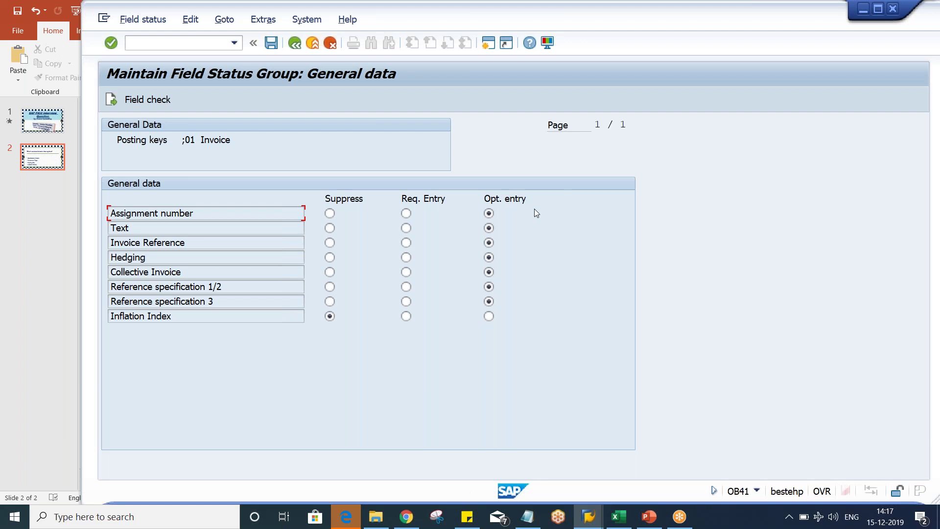
- Check the slide for the fourth option, then open the customer account groups in SAP with transaction /NOBD2
key(alt+Tab)
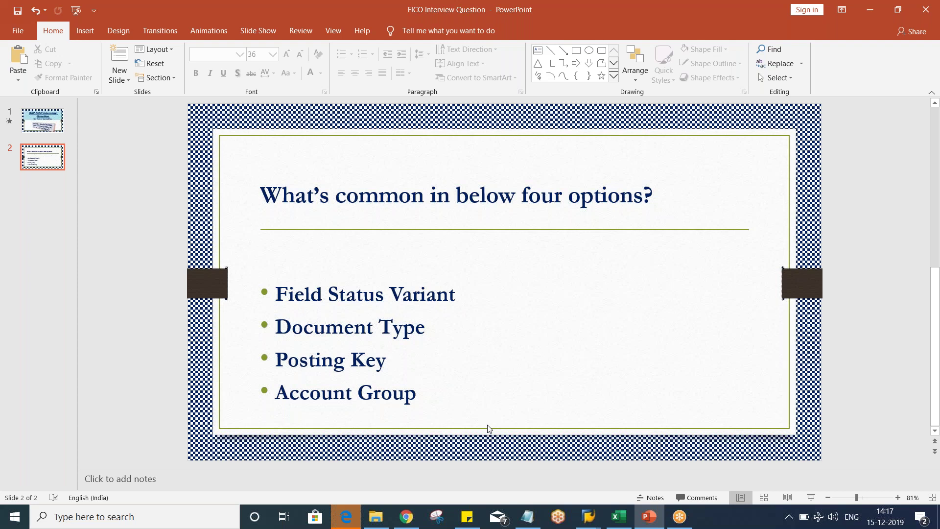
key(alt+Tab)
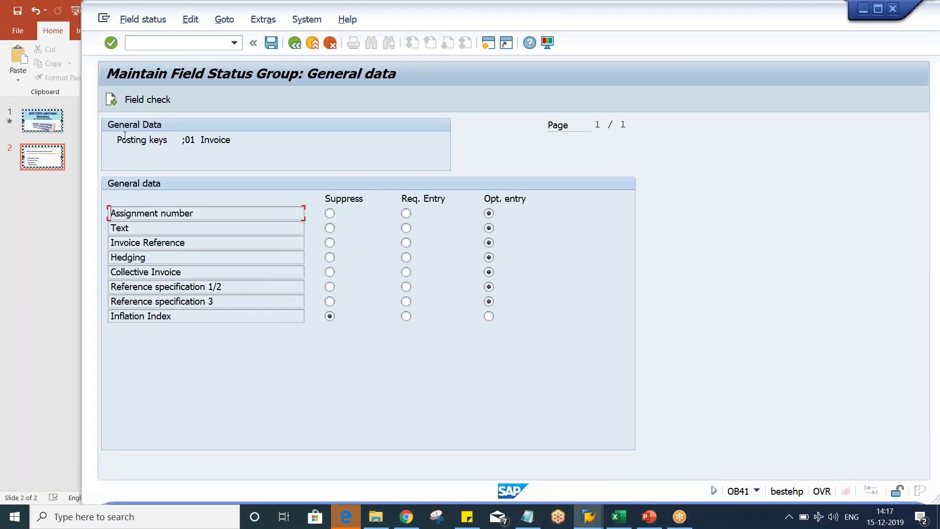
click(177, 43)
text(/NOBD2)
key(Return)
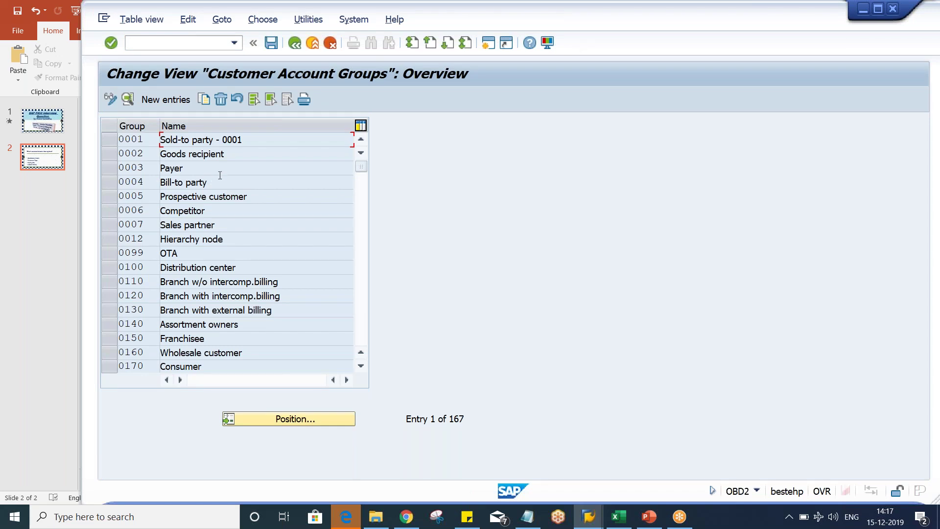
- Open the Address field status settings under General data for customer account group 0001 (Sold-to party)
double_click(257, 143)
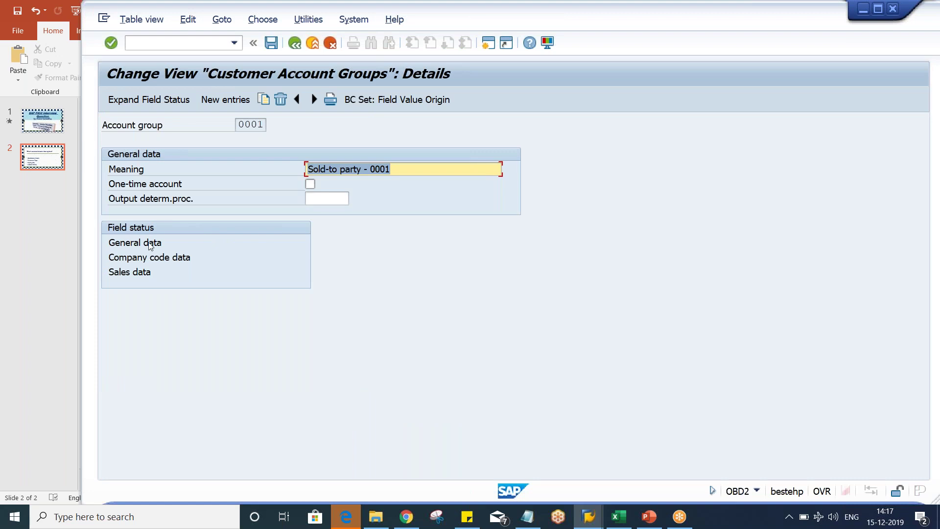
double_click(151, 242)
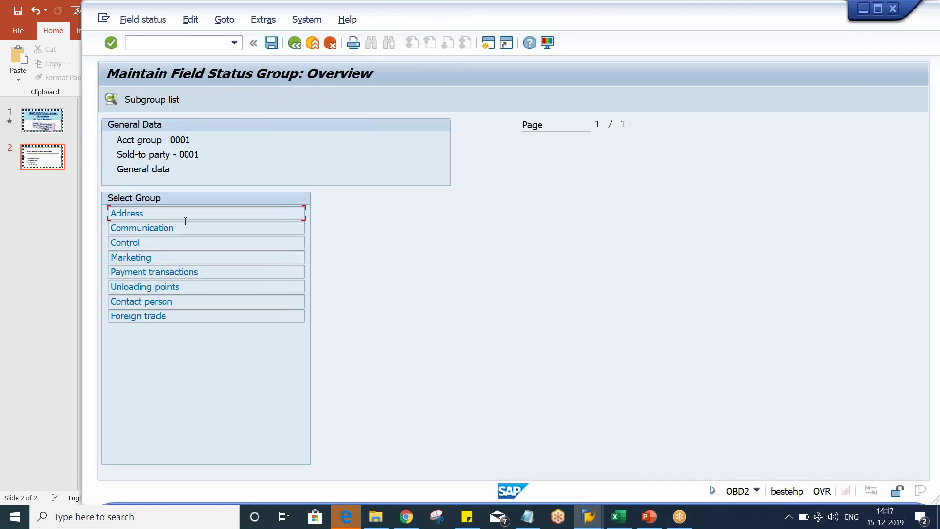
double_click(185, 216)
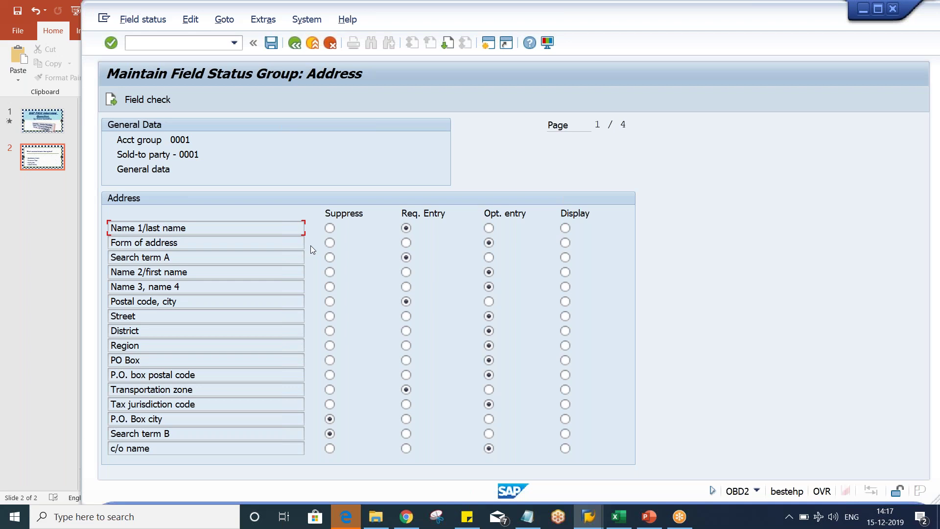
- Look back at the question slide, then open the vendor account groups in SAP with transaction /NOBD3
click(654, 518)
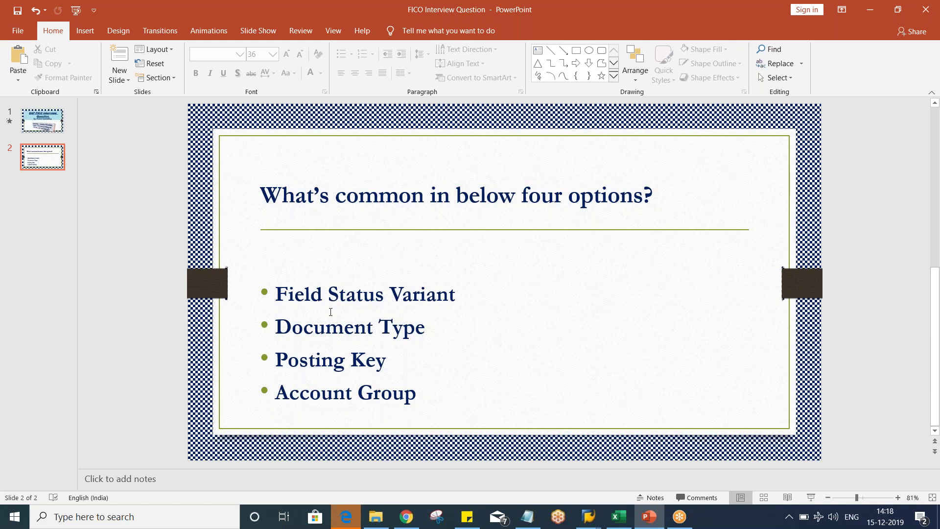
key(alt+Tab)
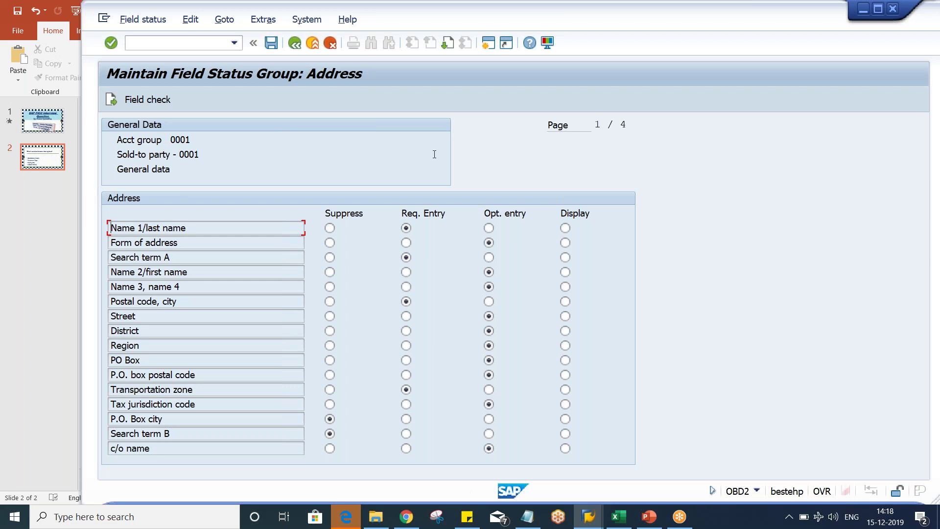
click(177, 43)
text(/NOB)
text(D2)
key(Return)
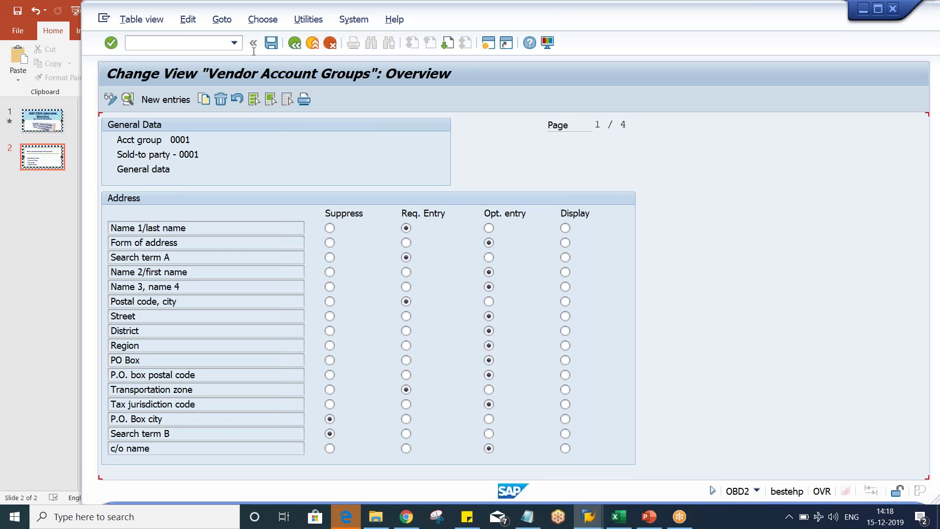
- Open the Address field status settings under General data for vendor account group 0001, then return to the question slide
double_click(224, 167)
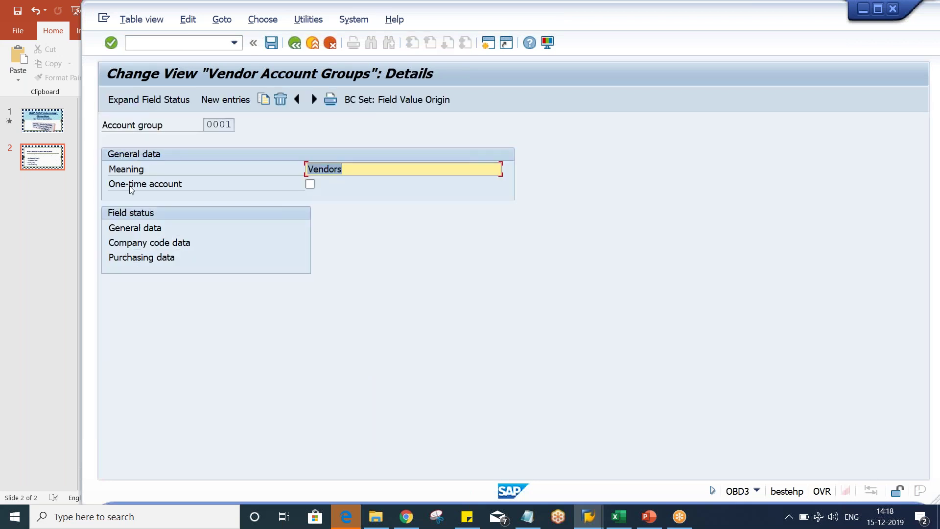
double_click(134, 237)
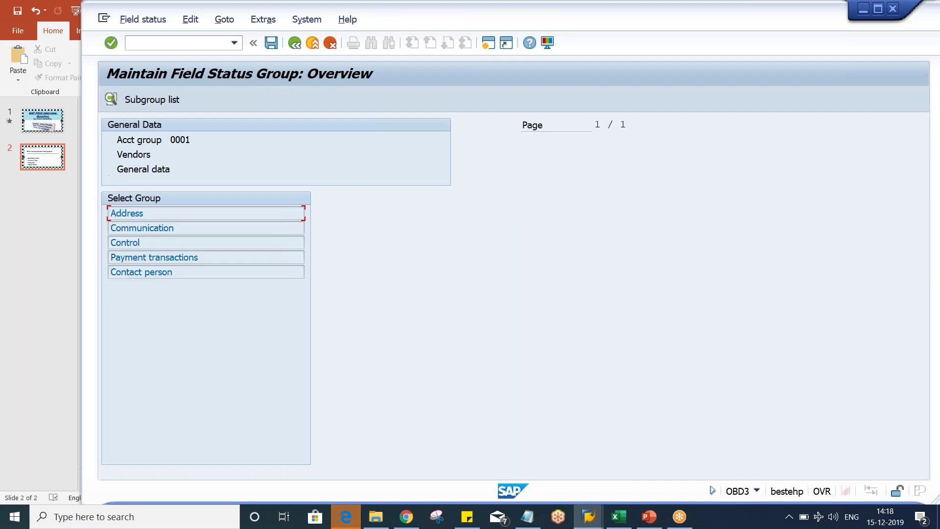
double_click(179, 216)
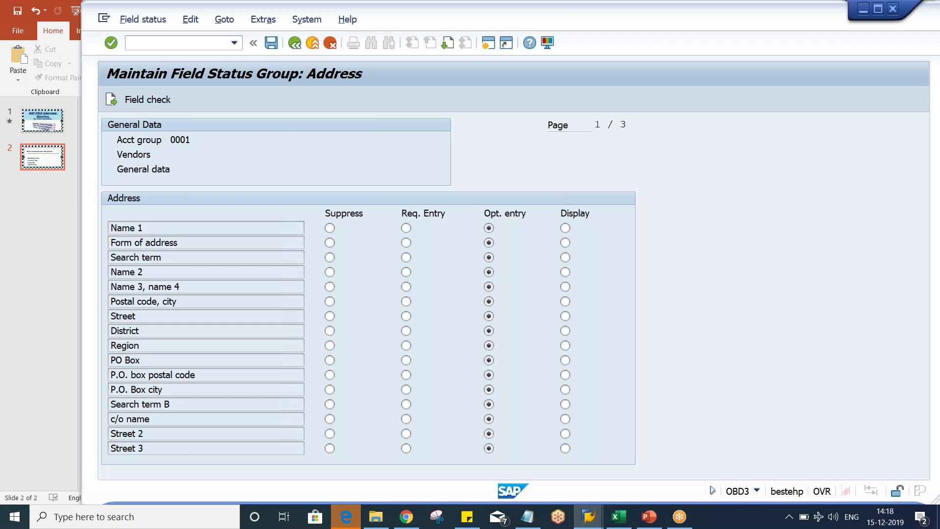
key(alt+Tab)
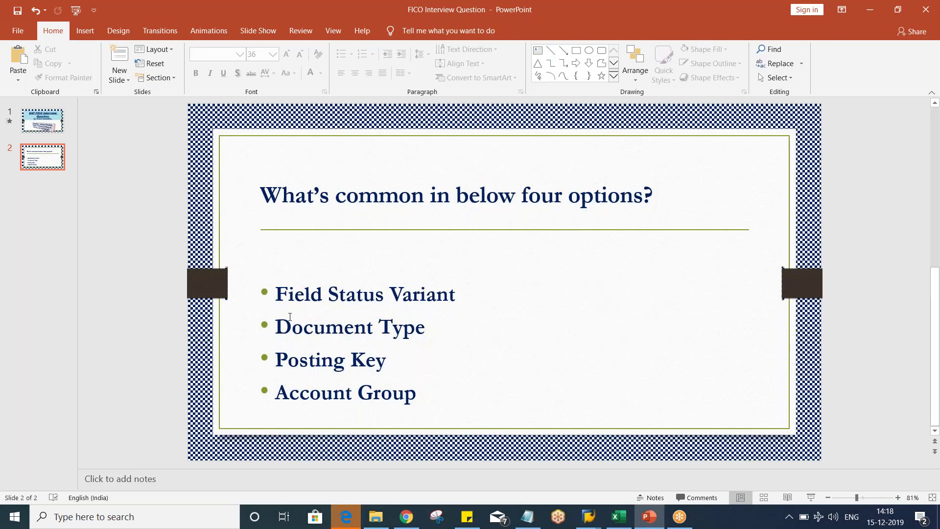